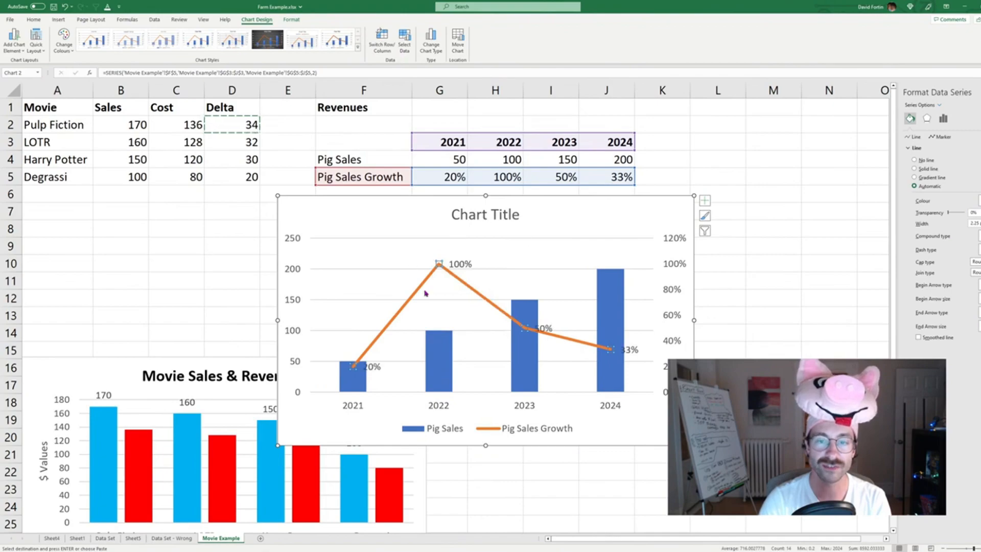
# Set the label position of the Pig Sales Growth data labels to Above
pyautogui.click(415, 260)
pyautogui.rightClick(437, 270)
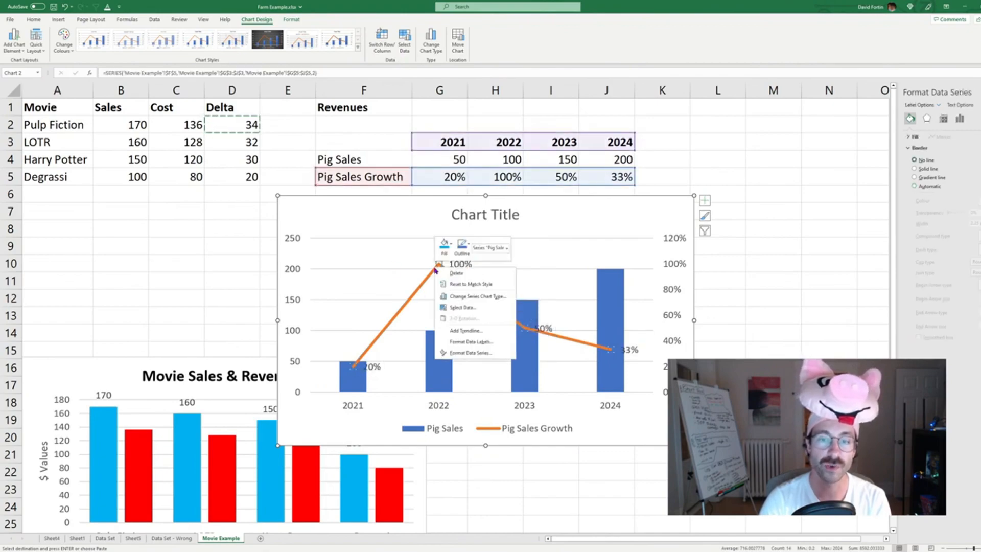
pyautogui.click(462, 338)
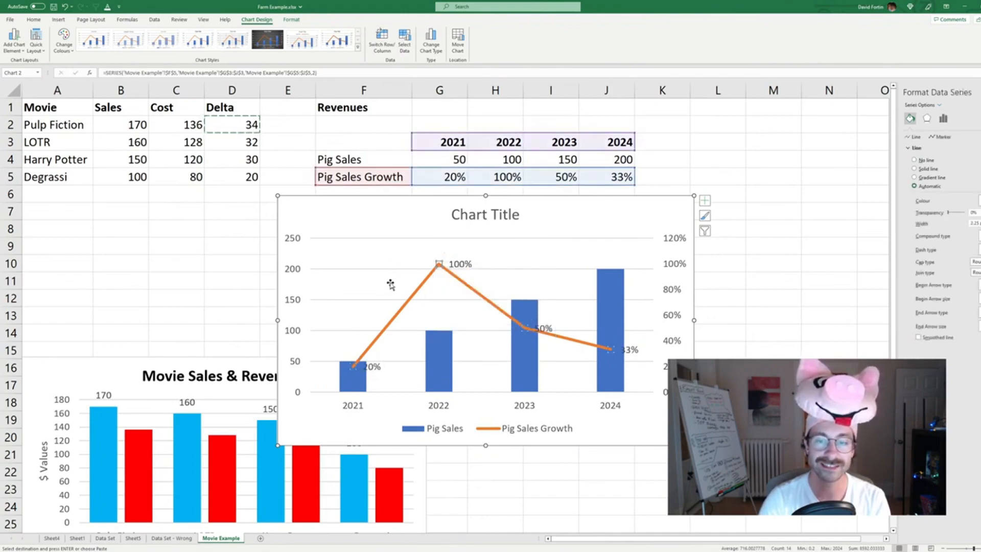
pyautogui.rightClick(458, 269)
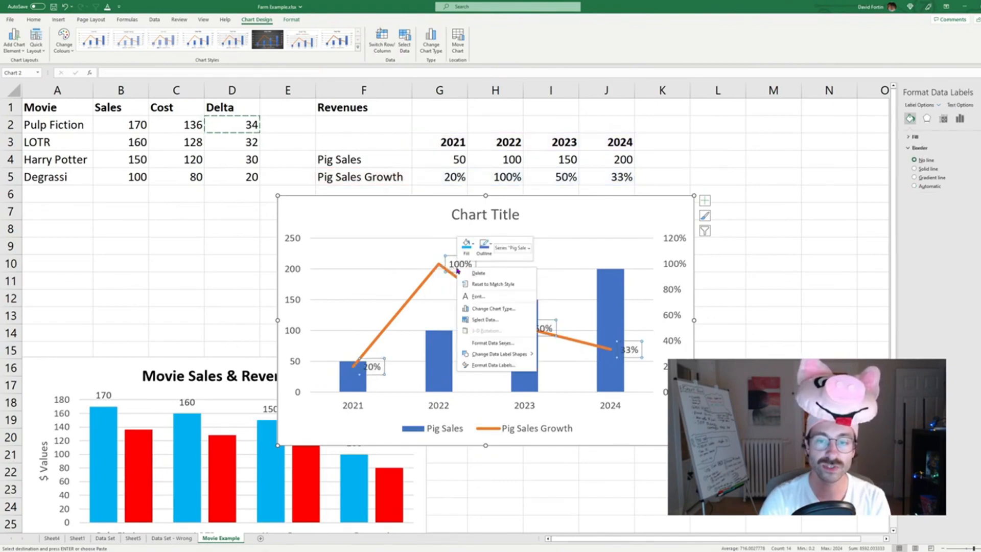
pyautogui.click(493, 365)
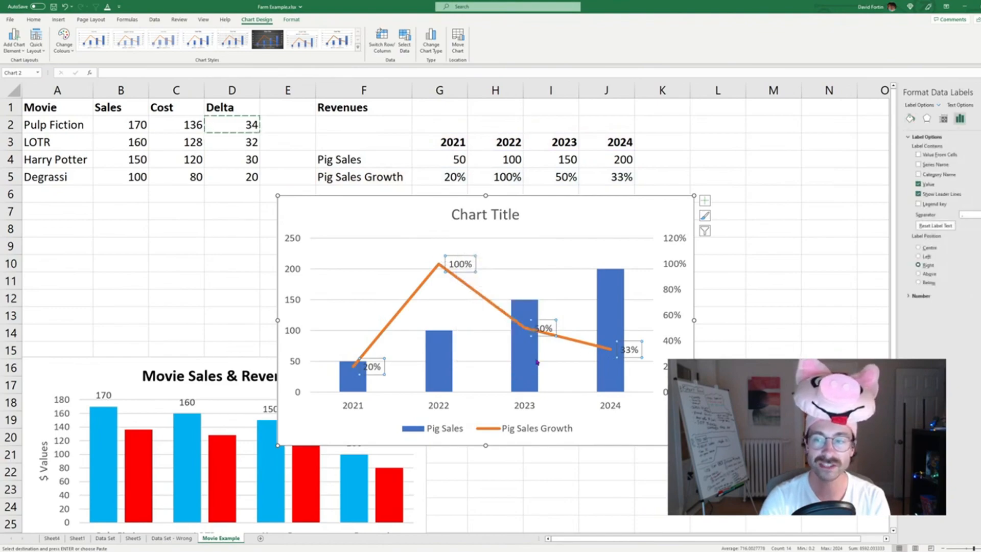
pyautogui.click(929, 275)
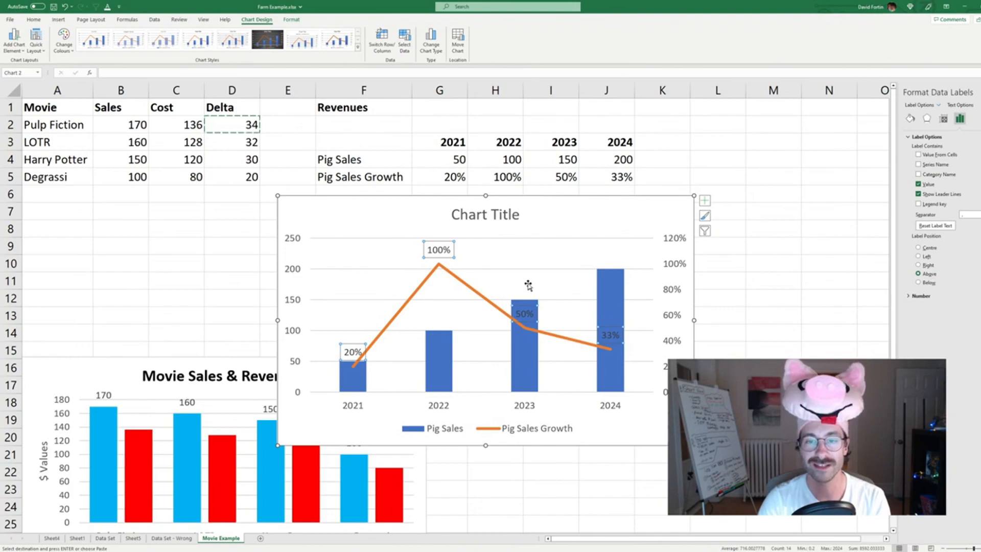
# Change the font colour of the Pig Sales Growth data labels to gold
pyautogui.click(34, 20)
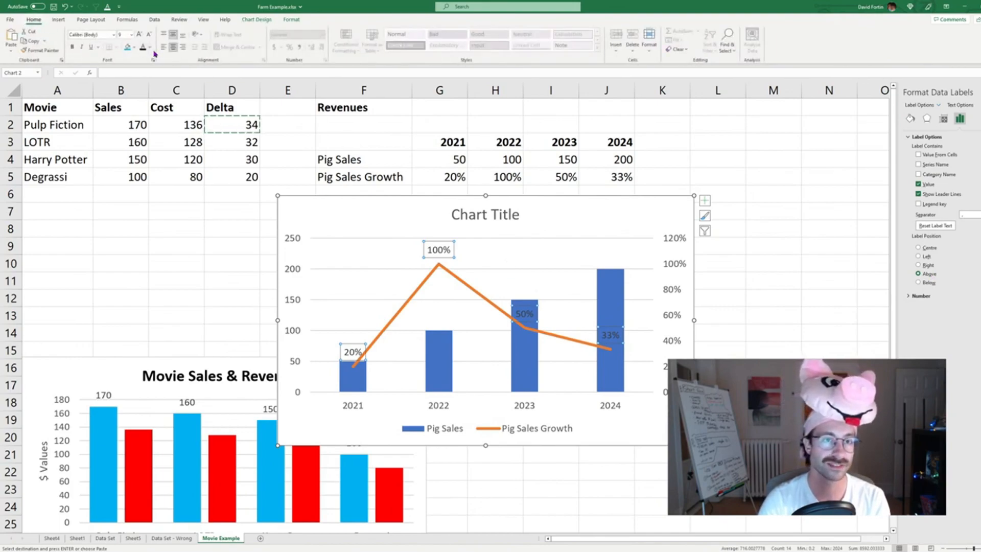
pyautogui.click(149, 47)
pyautogui.click(156, 135)
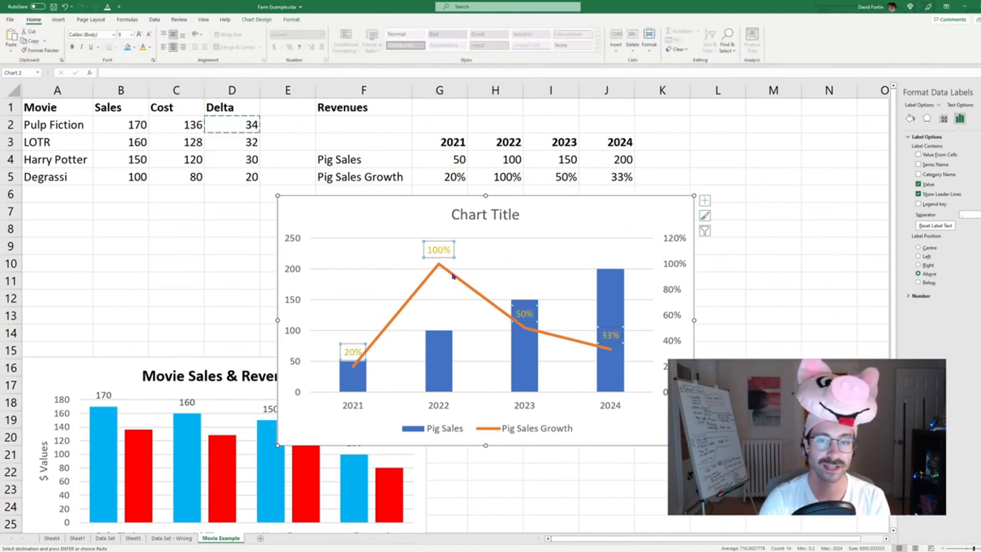
pyautogui.click(585, 277)
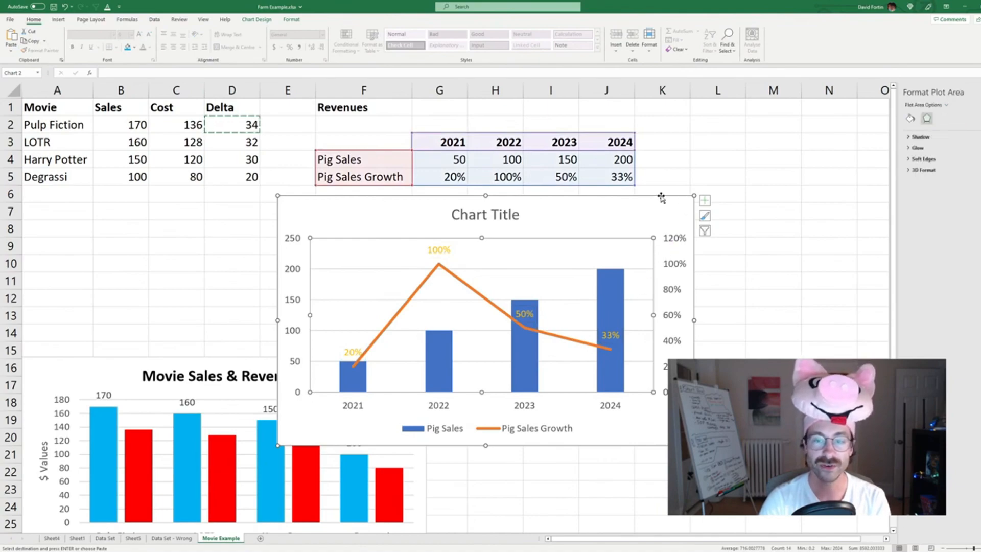
# Add axis titles to the combo chart and name the secondary vertical axis "Growth %"
pyautogui.click(619, 215)
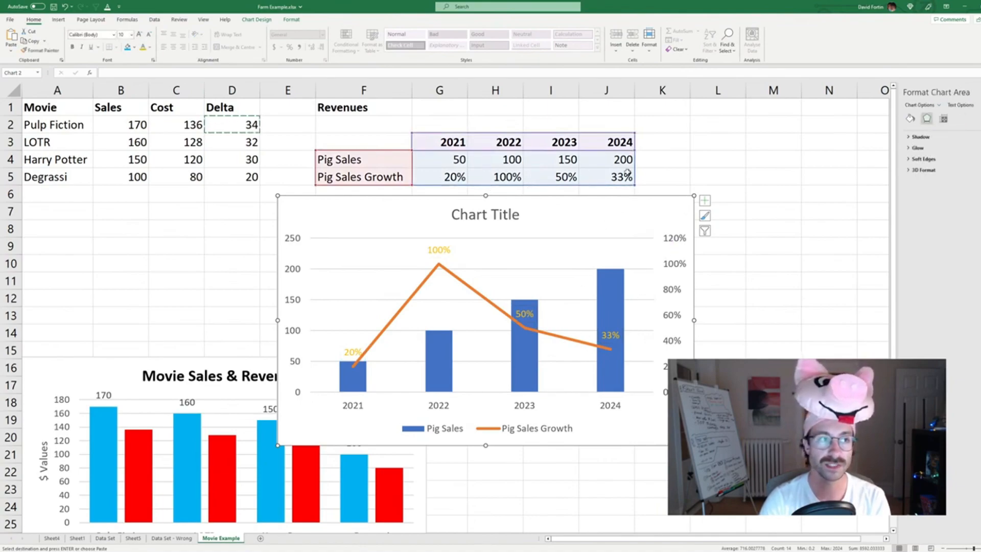
pyautogui.click(705, 200)
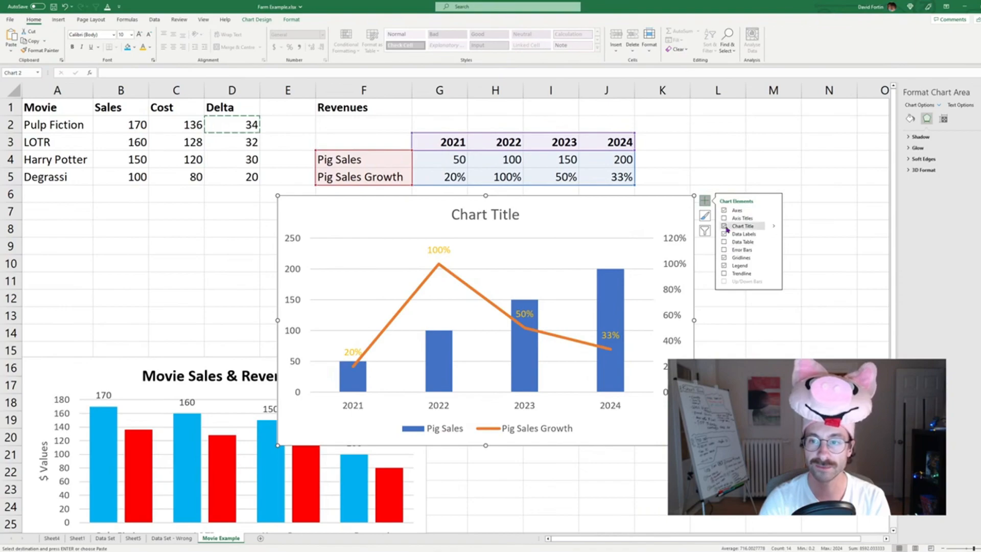
pyautogui.click(724, 218)
pyautogui.click(672, 303)
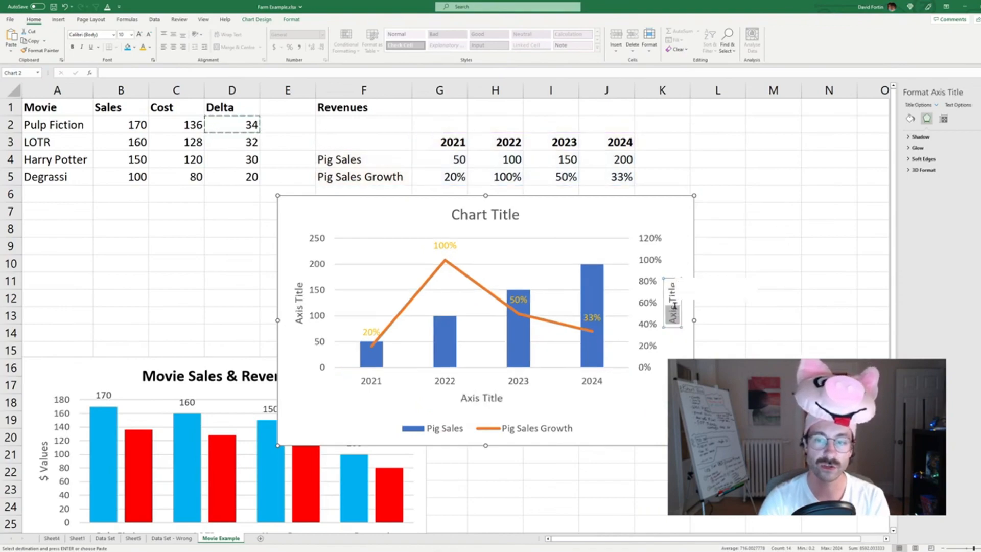
pyautogui.write('Growth %')
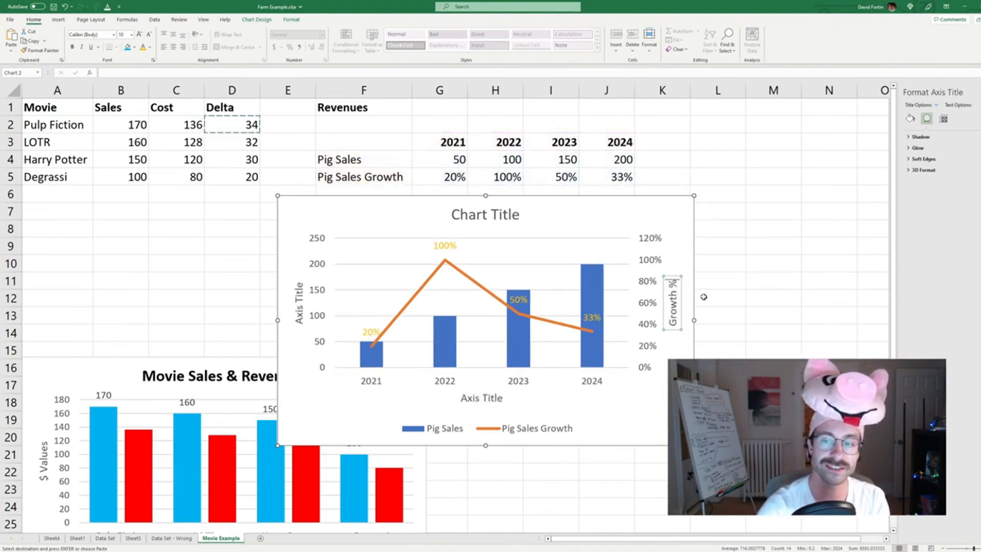
# Name the primary vertical axis "Pig Sales ($)" and the horizontal axis "Years"
pyautogui.click(300, 298)
pyautogui.doubleClick(300, 297)
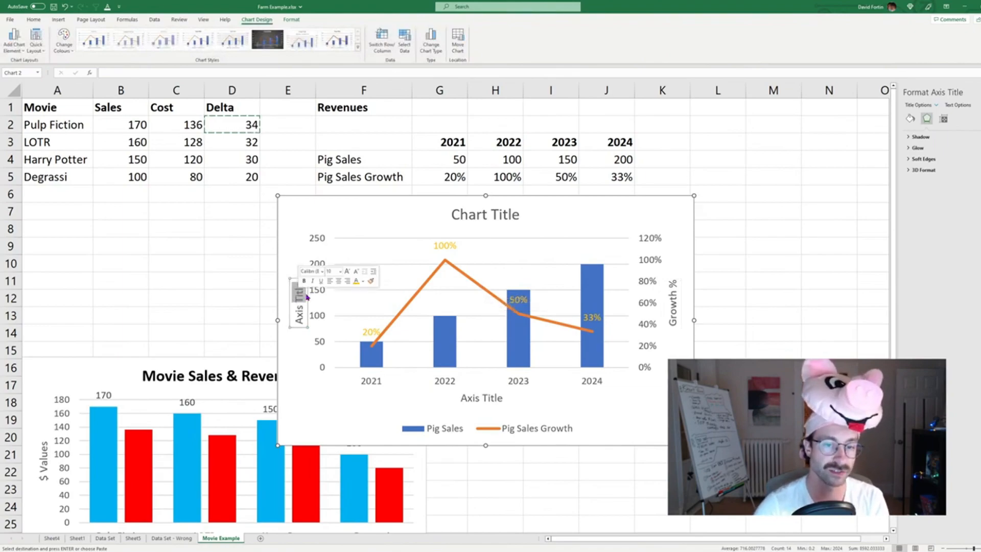
pyautogui.hotkey('ctrl', 'a')
pyautogui.write('Pig Sales')
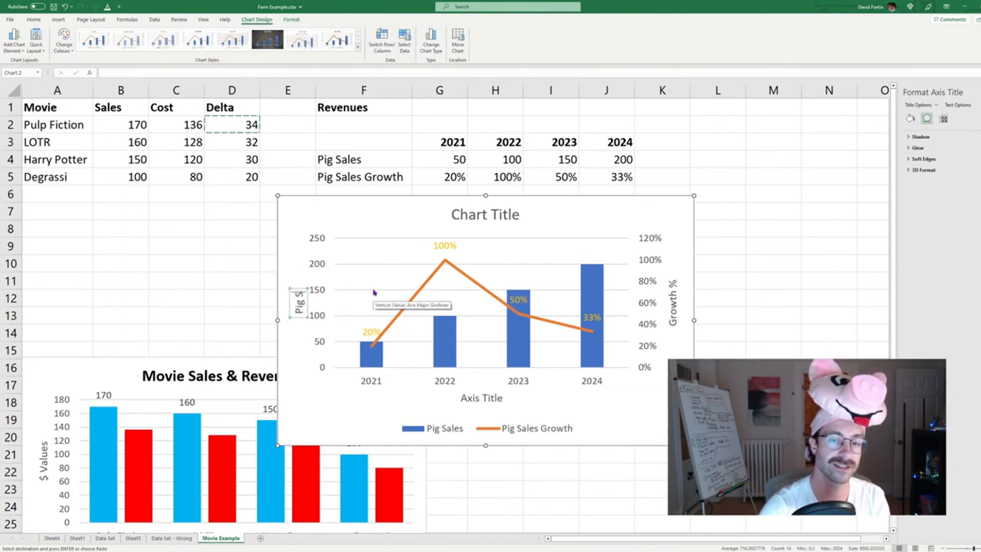
pyautogui.write(' ($)')
# Title the chart "Revenue growth YoY" and shift the chart slightly up and to the left on the sheet
pyautogui.click(471, 213)
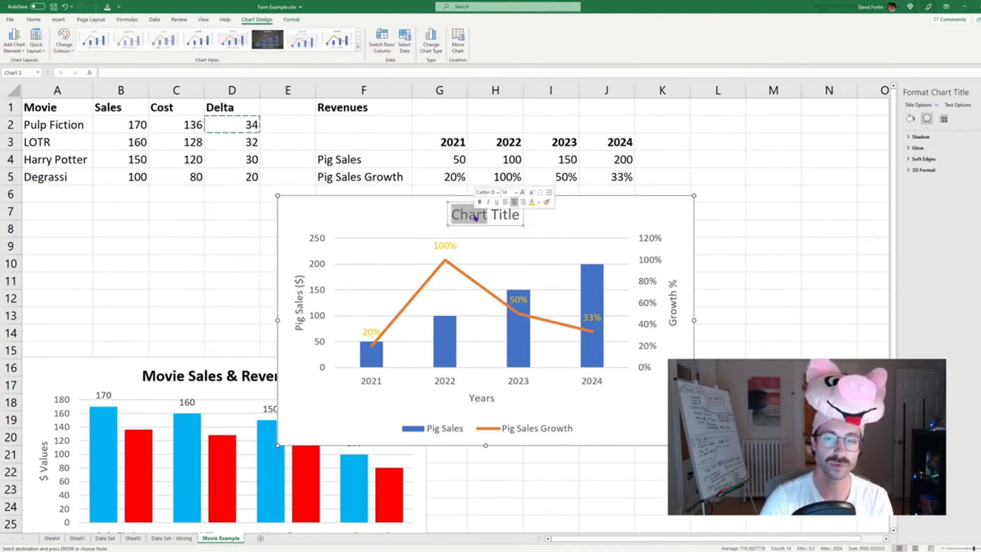
pyautogui.tripleClick(472, 213)
pyautogui.write('Revenue growth YoY')
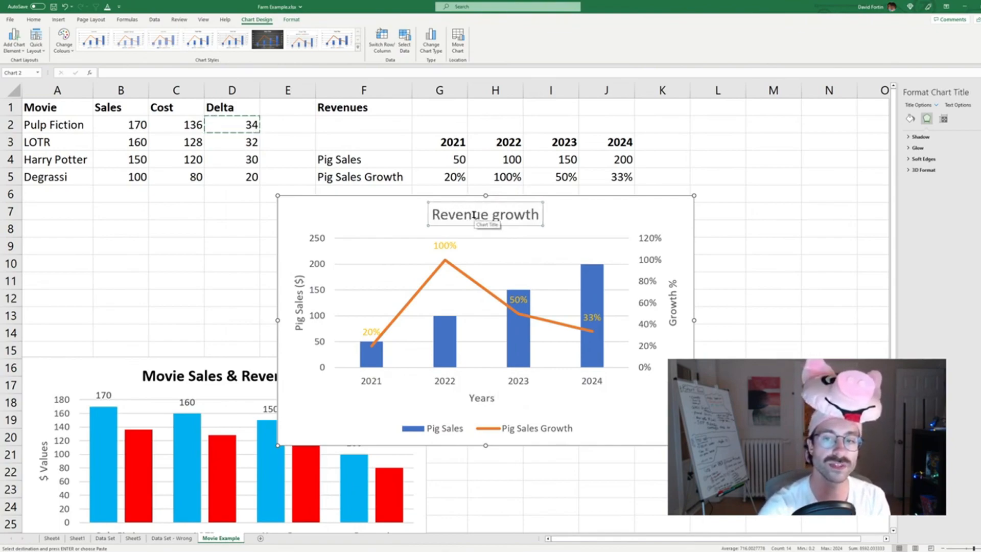
pyautogui.moveTo(625, 212); pyautogui.dragTo(574, 205)
# Widen the Pig Sales columns by setting the series gap width to 25%
pyautogui.rightClick(541, 270)
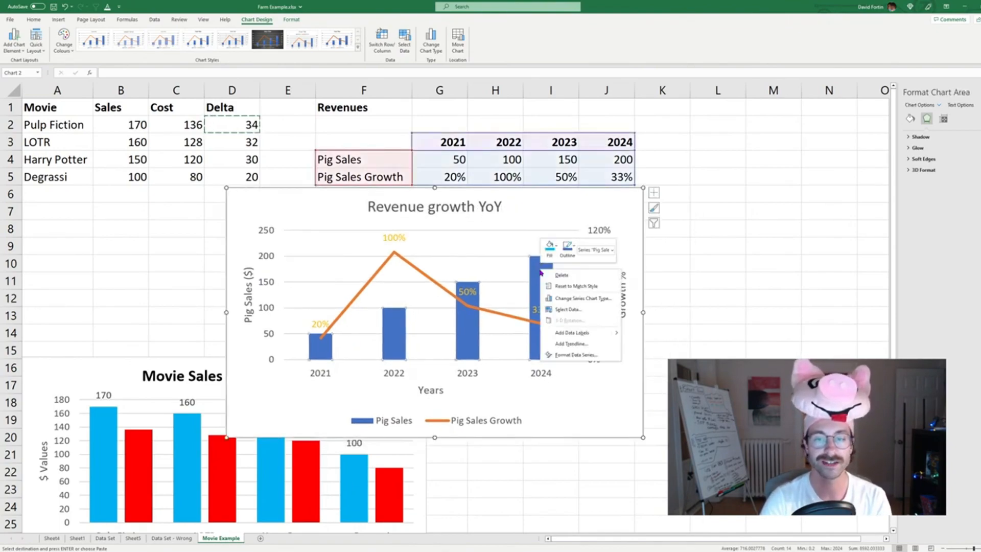
pyautogui.click(581, 357)
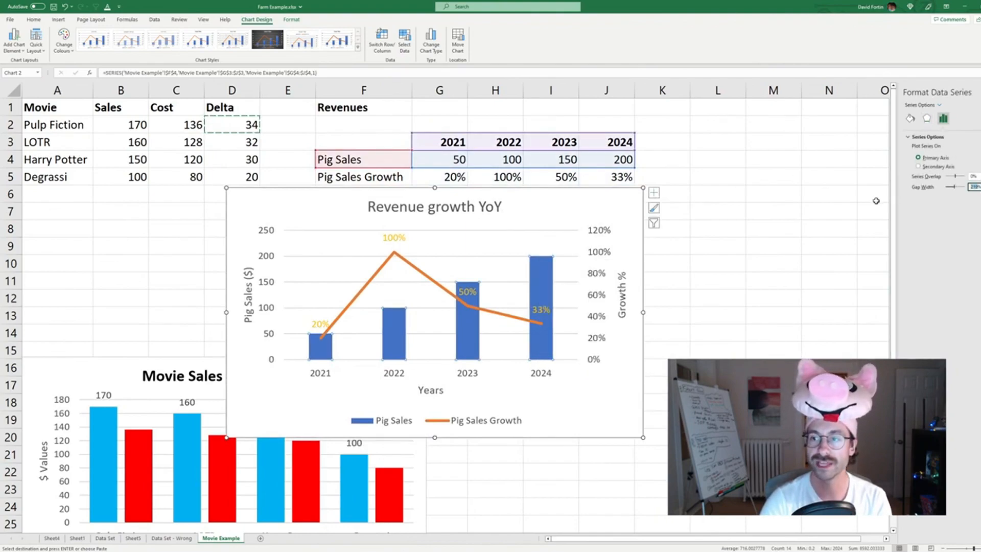
pyautogui.press('Return')
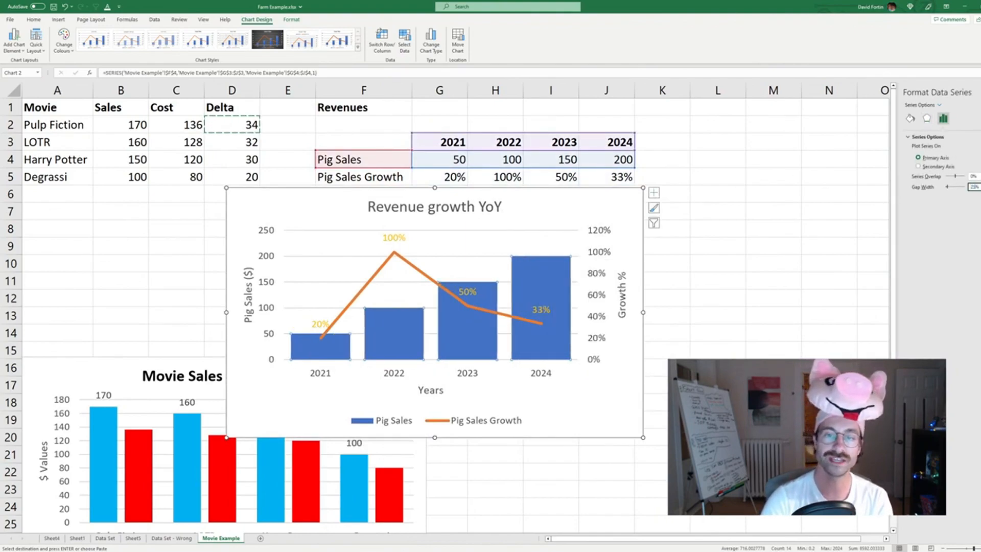
pyautogui.click(471, 293)
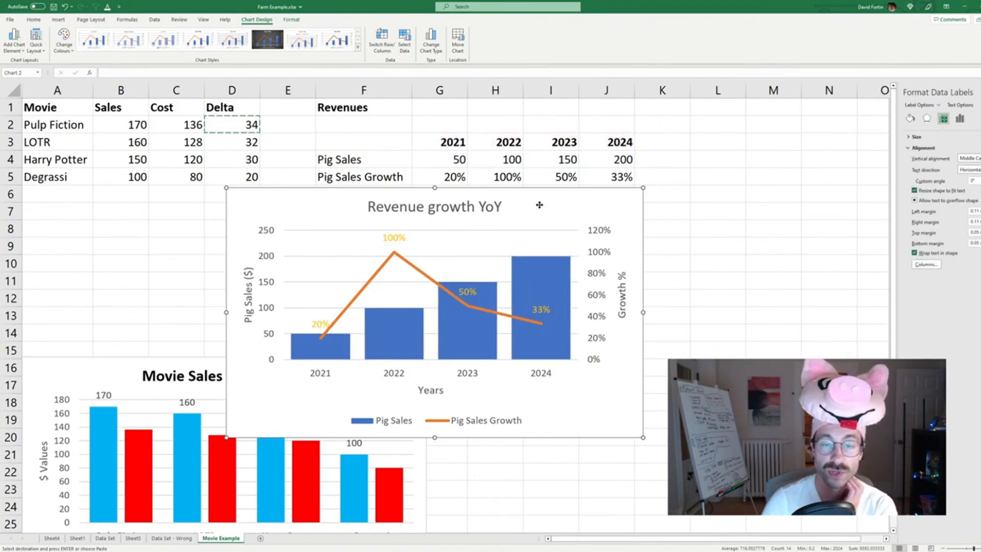
pyautogui.moveTo(406, 260); pyautogui.dragTo(398, 260)
pyautogui.click(388, 239)
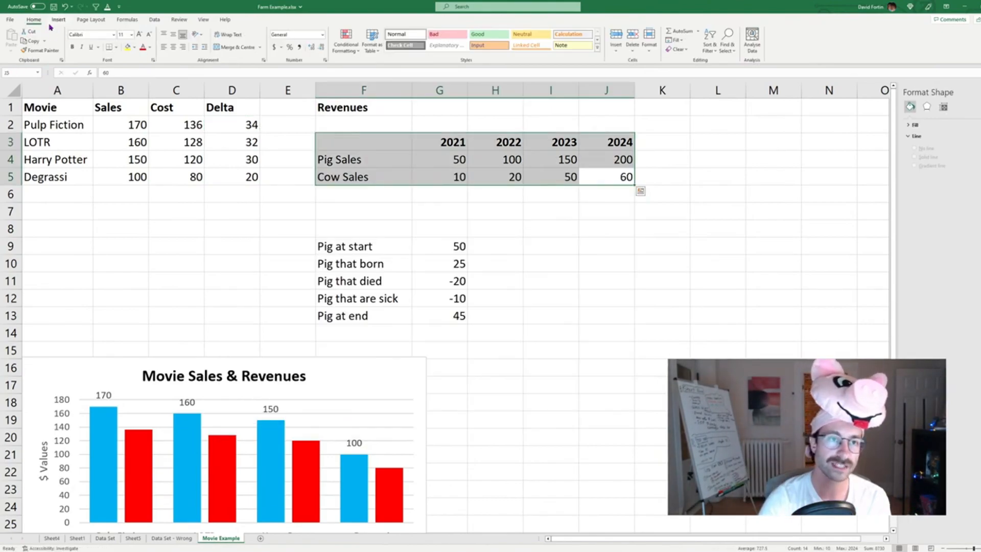
# Insert a stacked column chart from the selected pig and cow sales data and place it below the revenue table
pyautogui.click(58, 19)
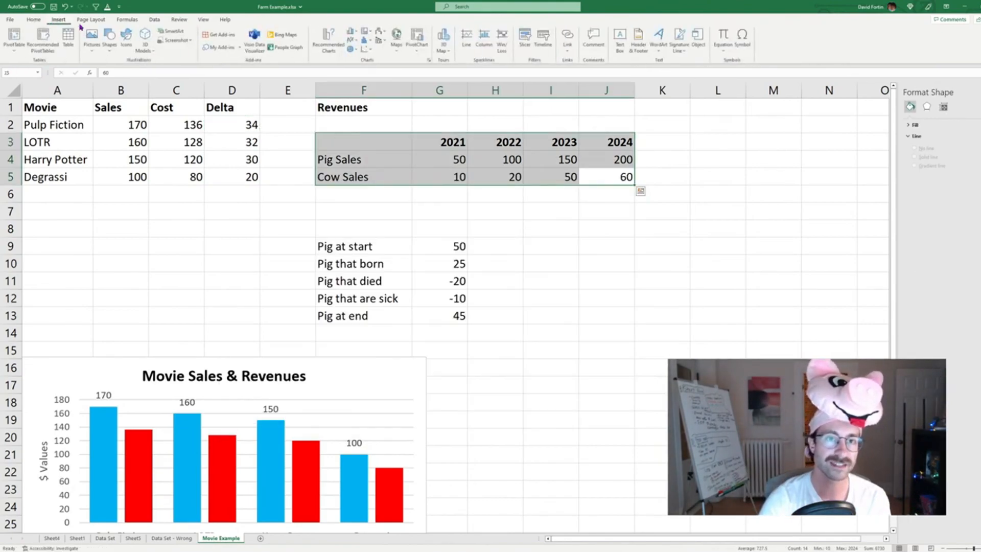
pyautogui.click(351, 32)
pyautogui.click(379, 58)
pyautogui.moveTo(385, 218); pyautogui.dragTo(444, 219)
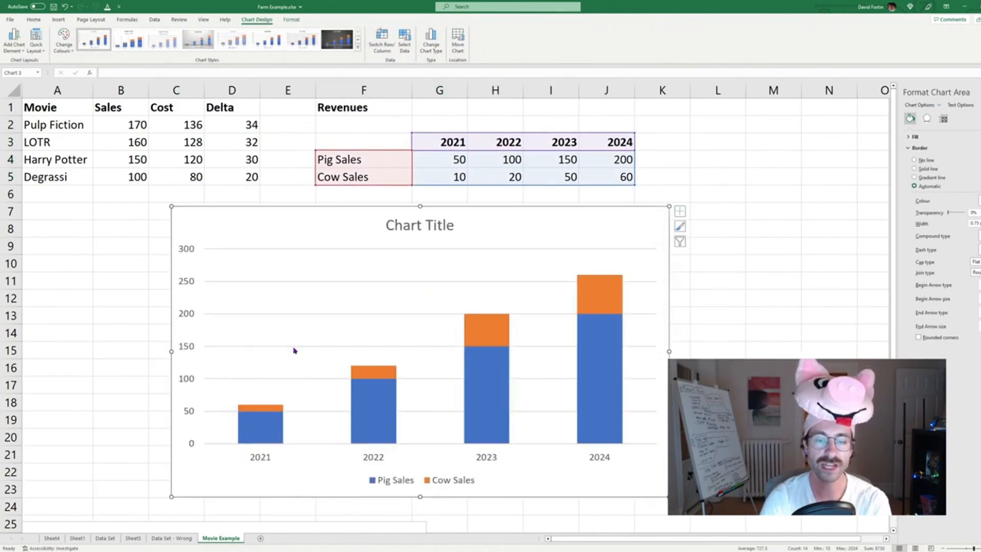
# Try adding data callouts to the Cow Sales series of the stacked chart, and undo them
pyautogui.click(452, 483)
pyautogui.click(453, 481)
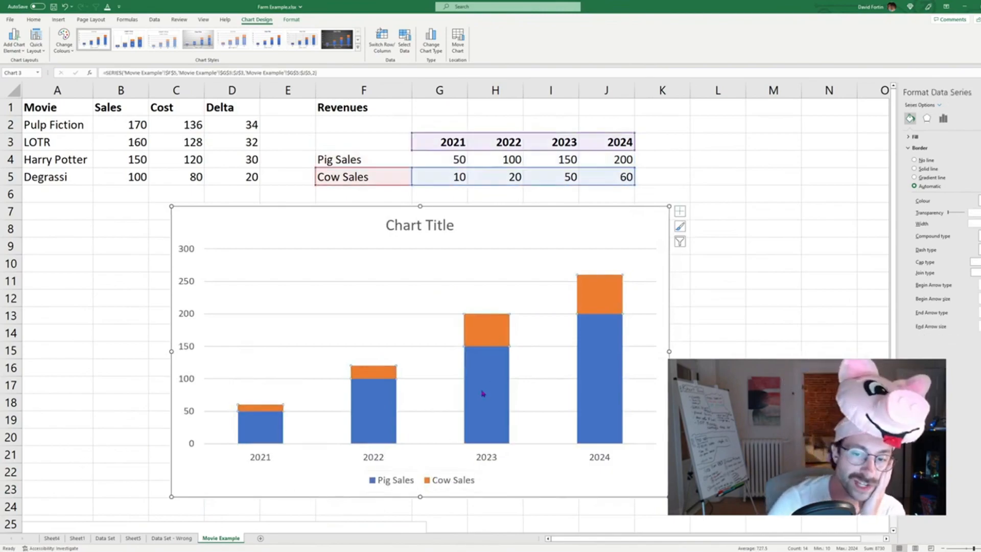
pyautogui.moveTo(485, 396)
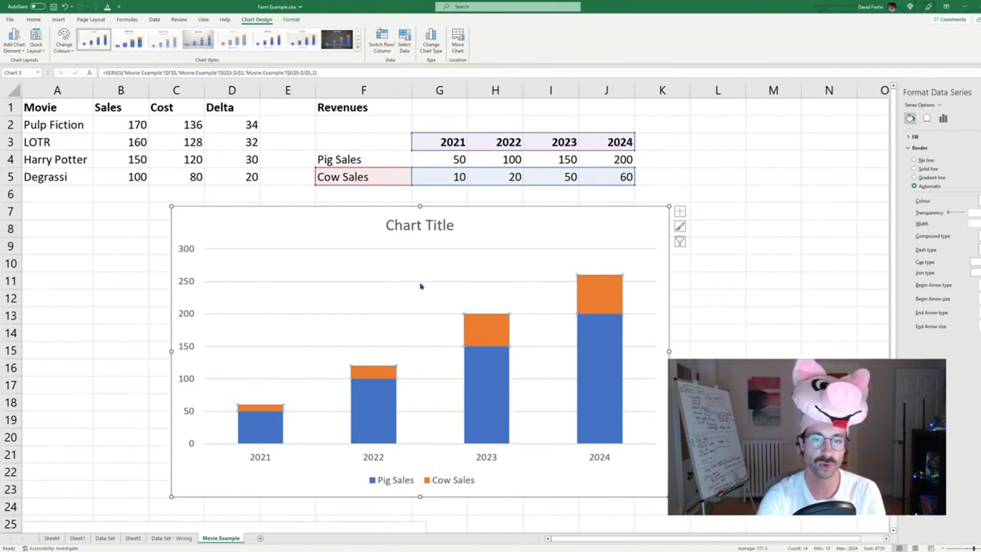
pyautogui.rightClick(486, 331)
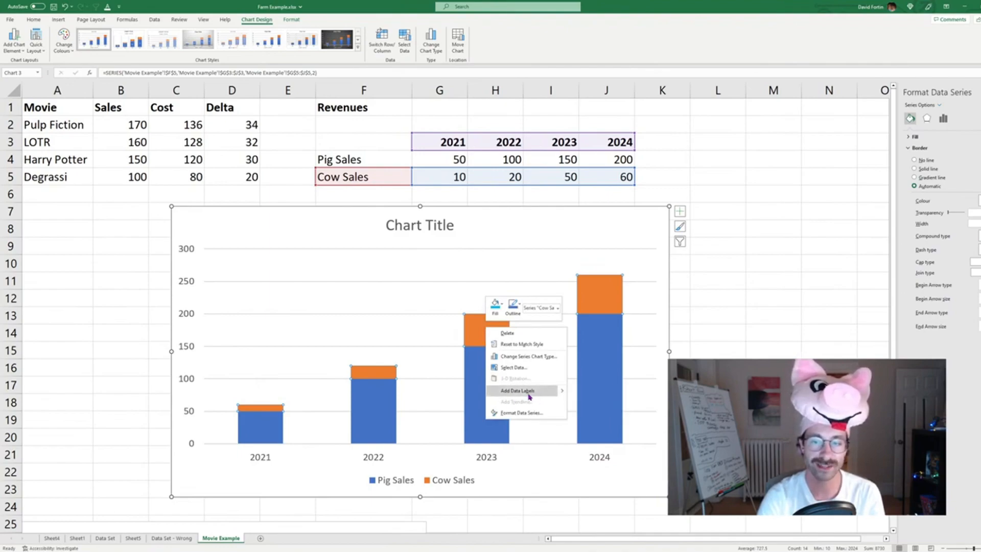
pyautogui.moveTo(562, 393)
pyautogui.click(595, 406)
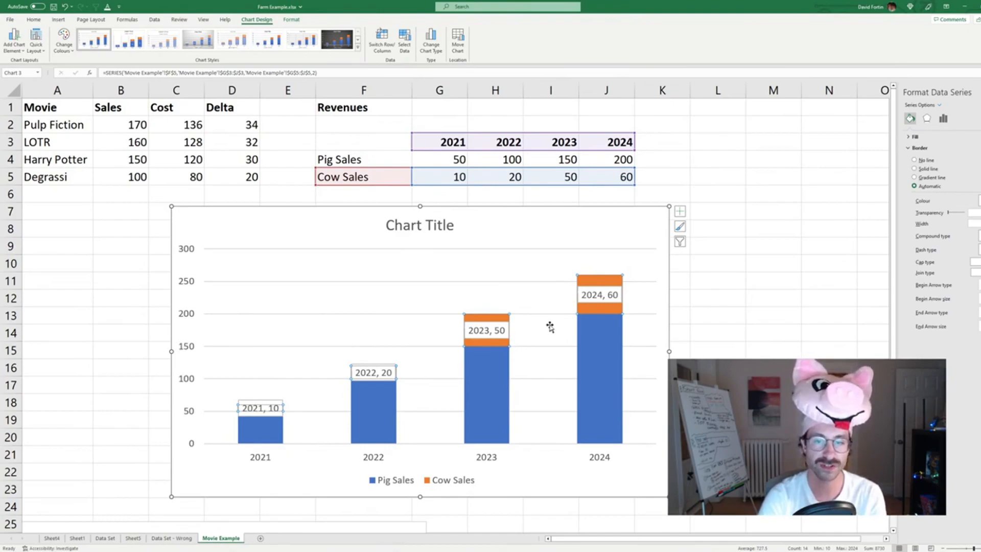
pyautogui.hotkey('ctrl', 'z')
# Add plain data labels to both the Cow Sales and Pig Sales series
pyautogui.rightClick(491, 332)
pyautogui.click(491, 386)
pyautogui.rightClick(491, 386)
pyautogui.click(503, 445)
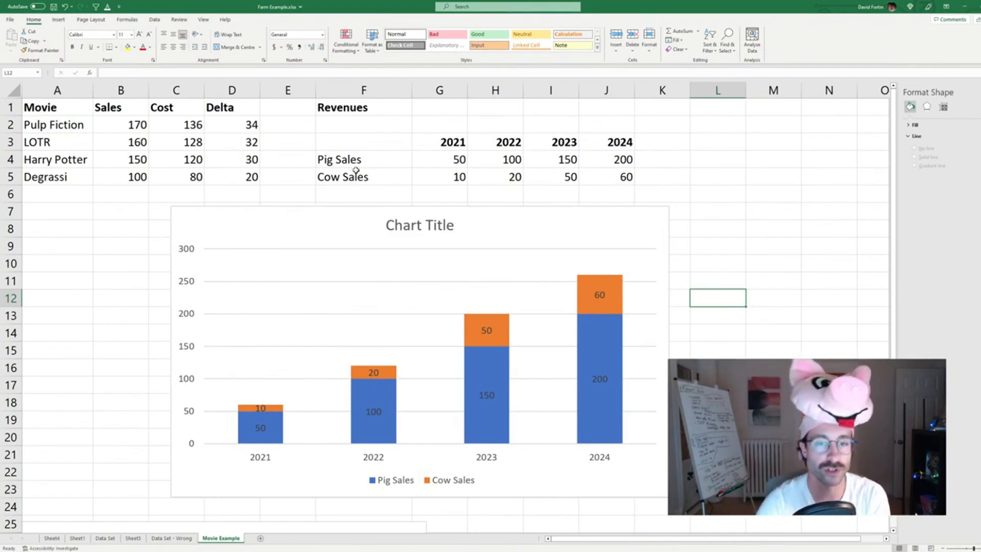
# Add a "Total" row in row 6 that sums pig and cow sales for each year from 2021 to 2024
pyautogui.click(385, 192)
pyautogui.write('Total')
pyautogui.press('Tab')
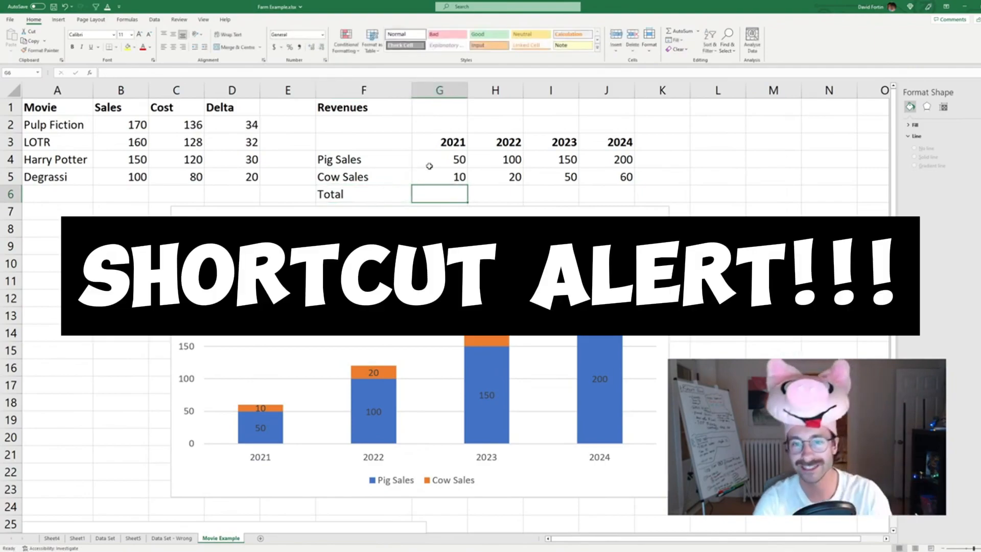
pyautogui.moveTo(436, 157); pyautogui.dragTo(596, 181)
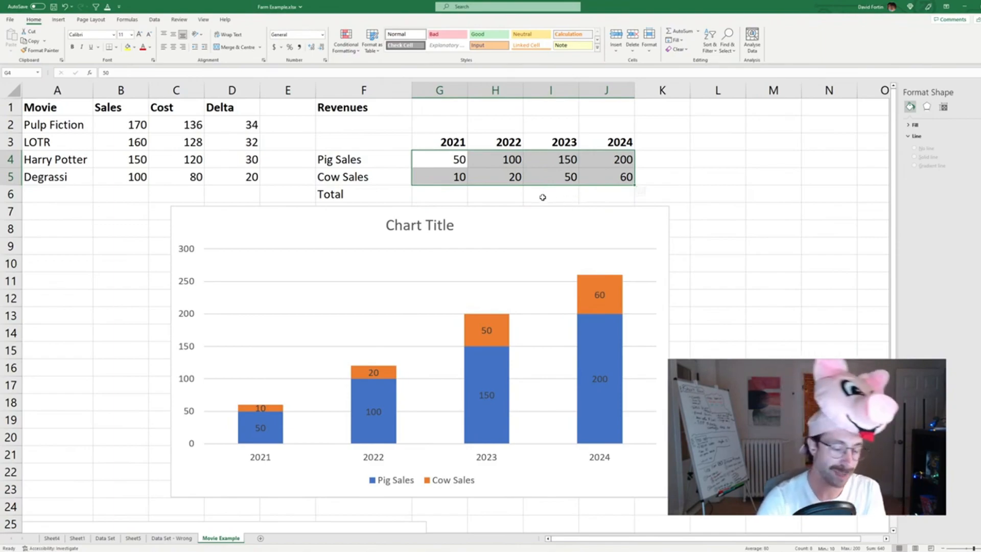
pyautogui.hotkey('alt', '=')
# Bold the yearly totals in G6:J6
pyautogui.moveTo(443, 193); pyautogui.dragTo(615, 195)
pyautogui.hotkey('ctrl', 'b')
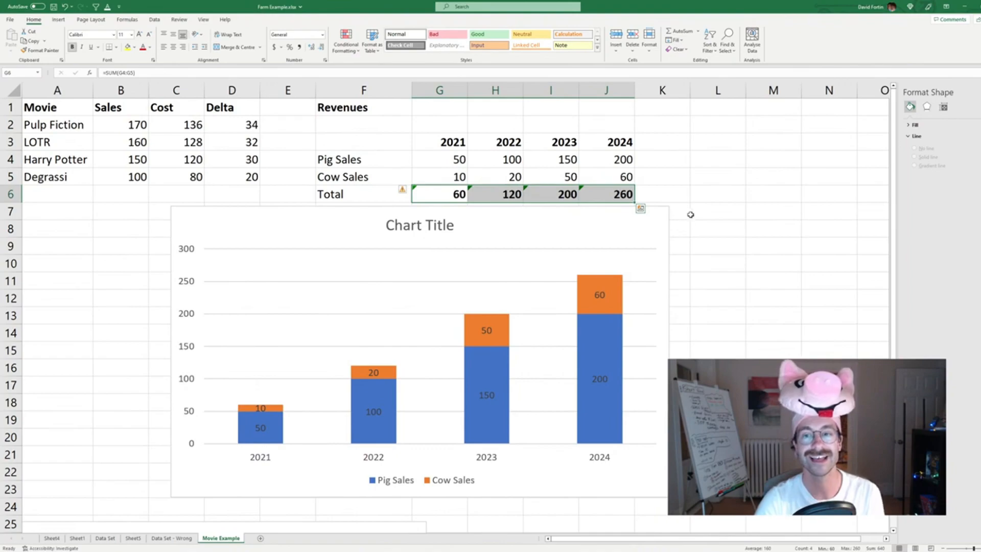
pyautogui.click(691, 206)
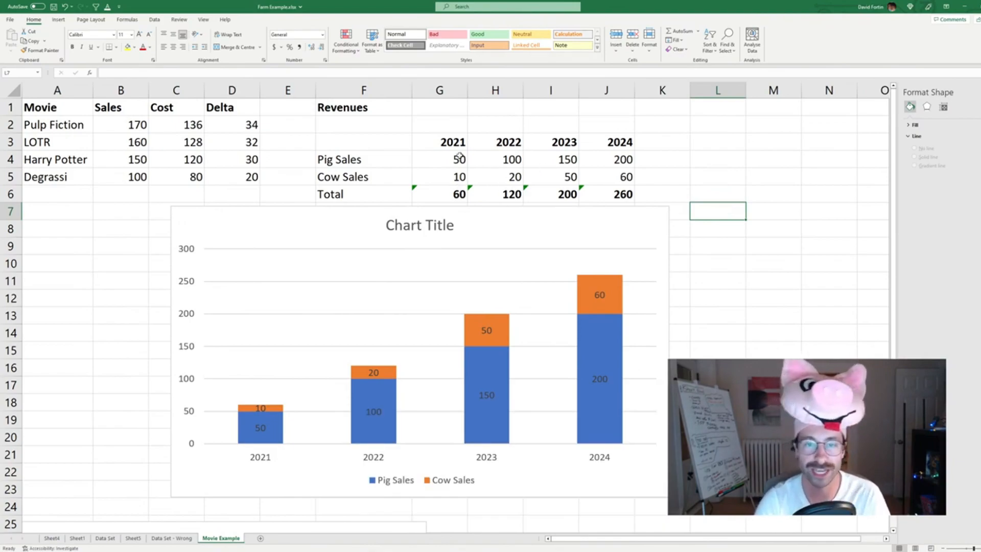
# Extend the stacked chart's data range to include the Total row
pyautogui.click(570, 230)
pyautogui.moveTo(628, 187); pyautogui.dragTo(633, 199)
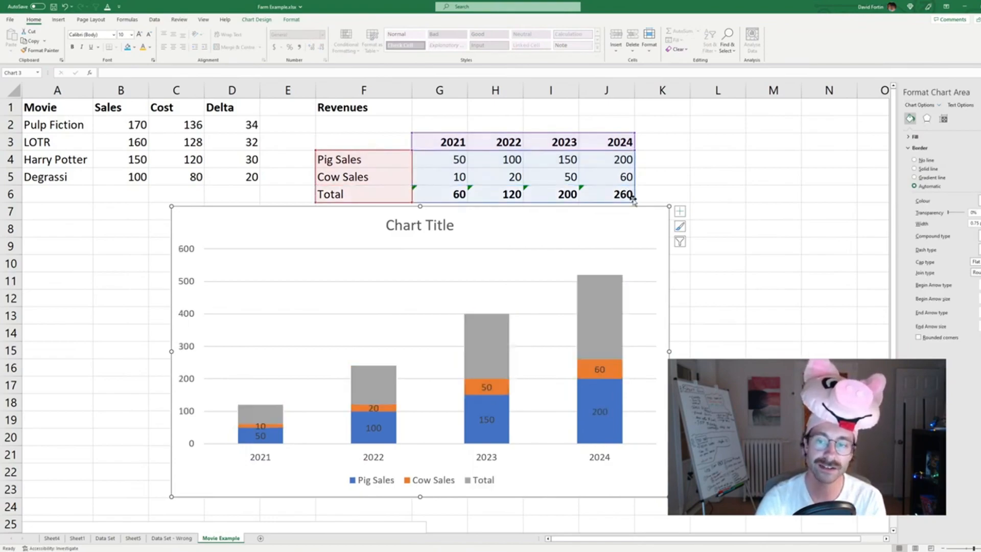
# Change the chart to a combo with Pig Sales and Cow Sales as stacked columns and Total as a line on the secondary axis
pyautogui.moveTo(495, 335)
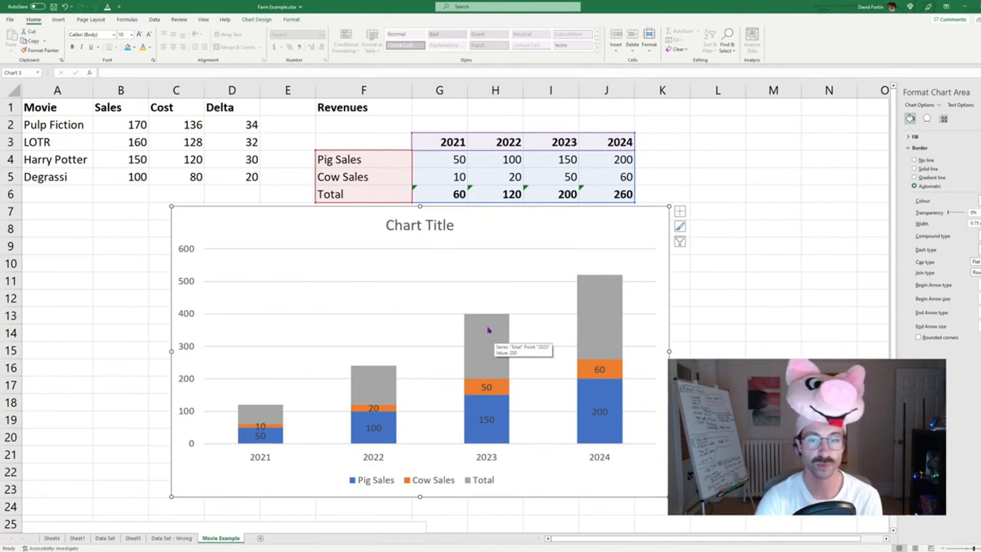
pyautogui.click(486, 349)
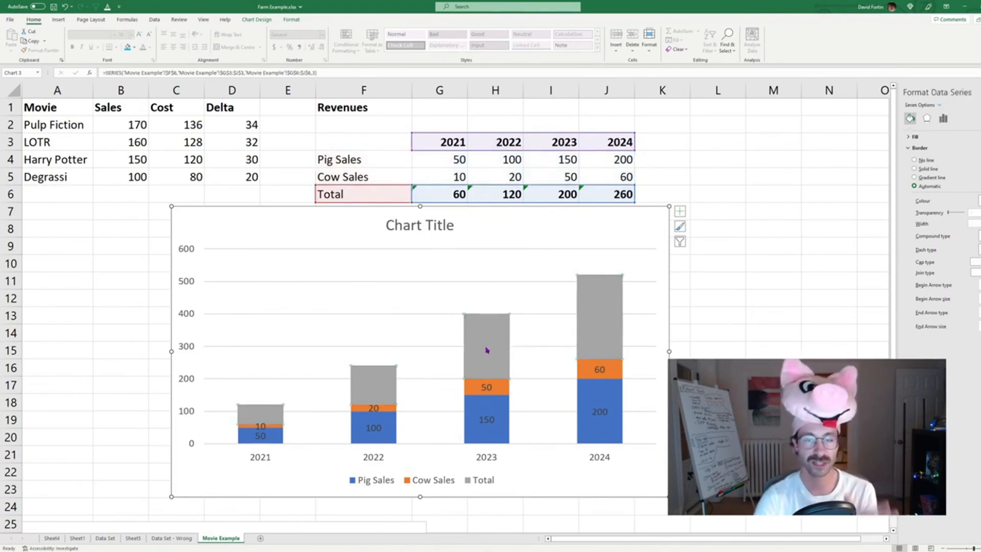
pyautogui.click(348, 221)
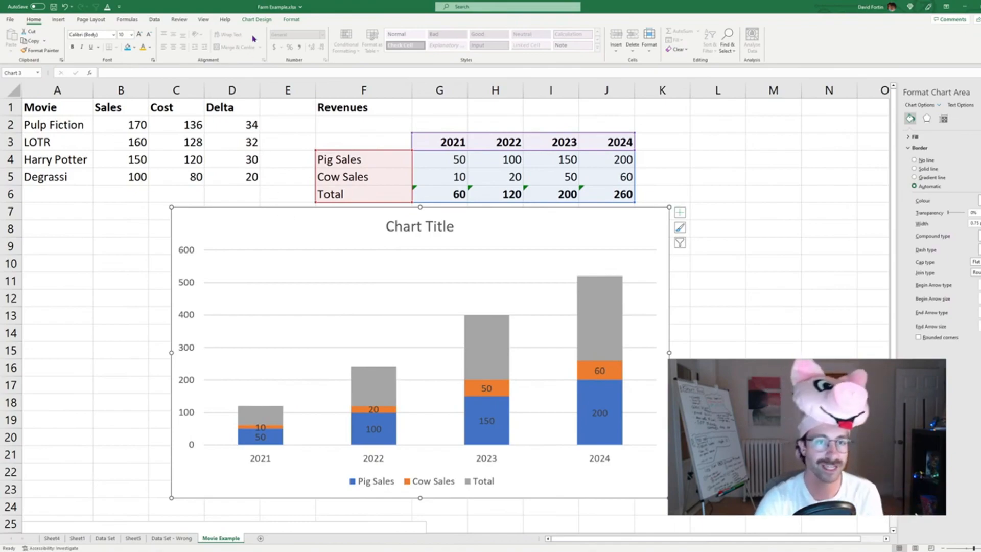
pyautogui.click(287, 21)
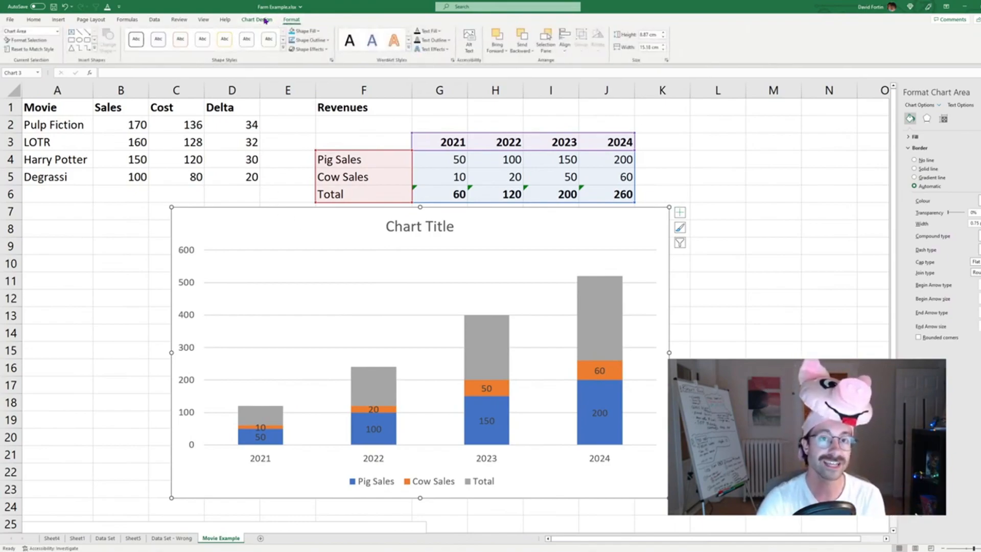
pyautogui.click(265, 20)
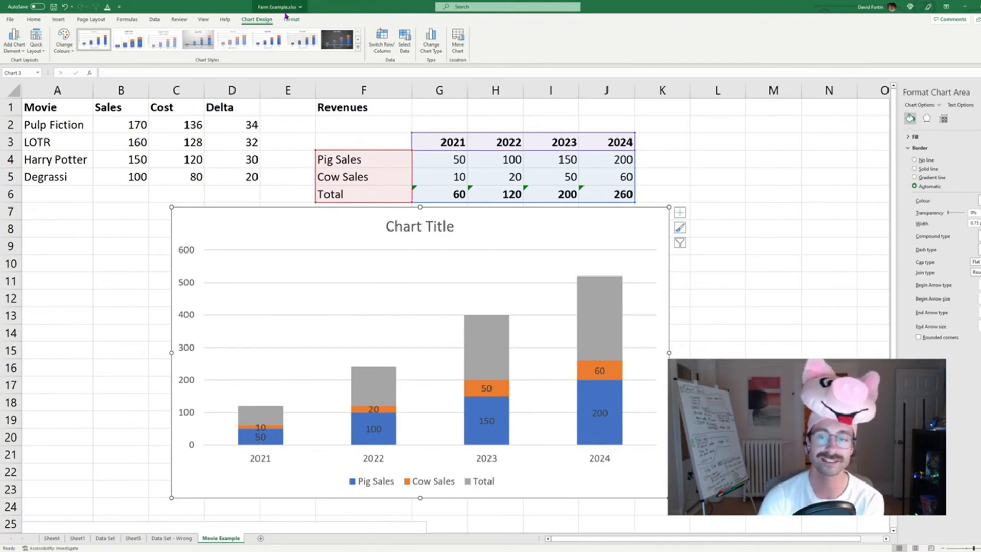
pyautogui.click(428, 52)
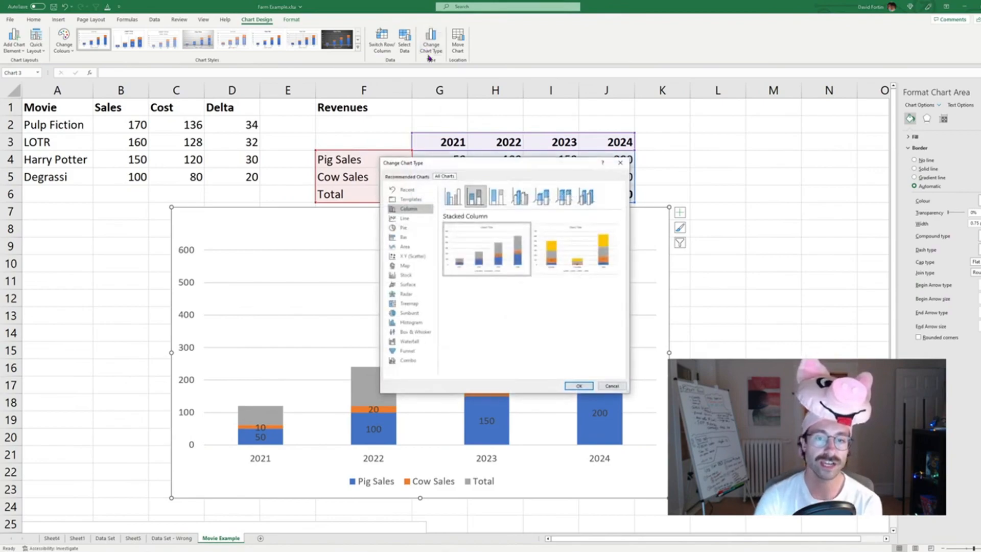
pyautogui.click(407, 359)
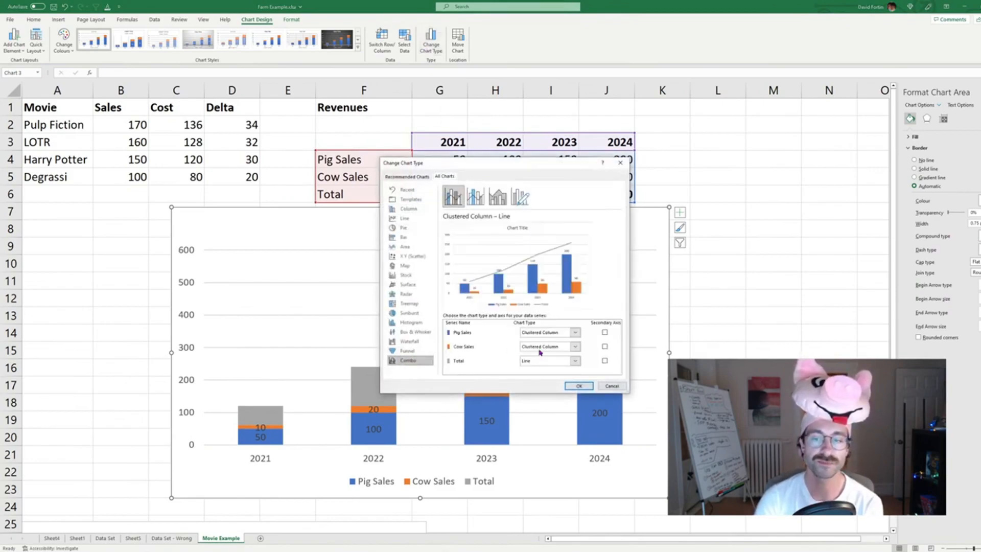
pyautogui.click(605, 361)
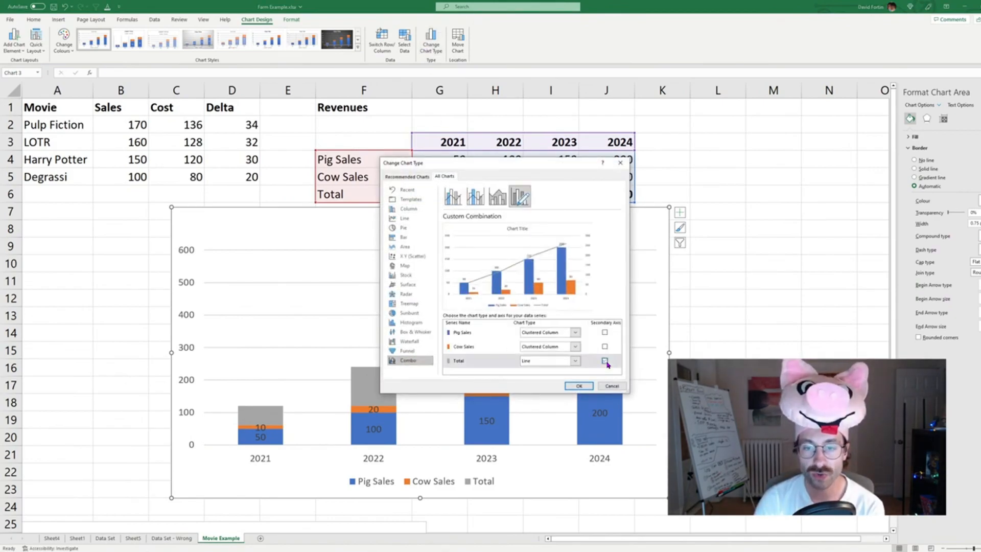
pyautogui.click(542, 332)
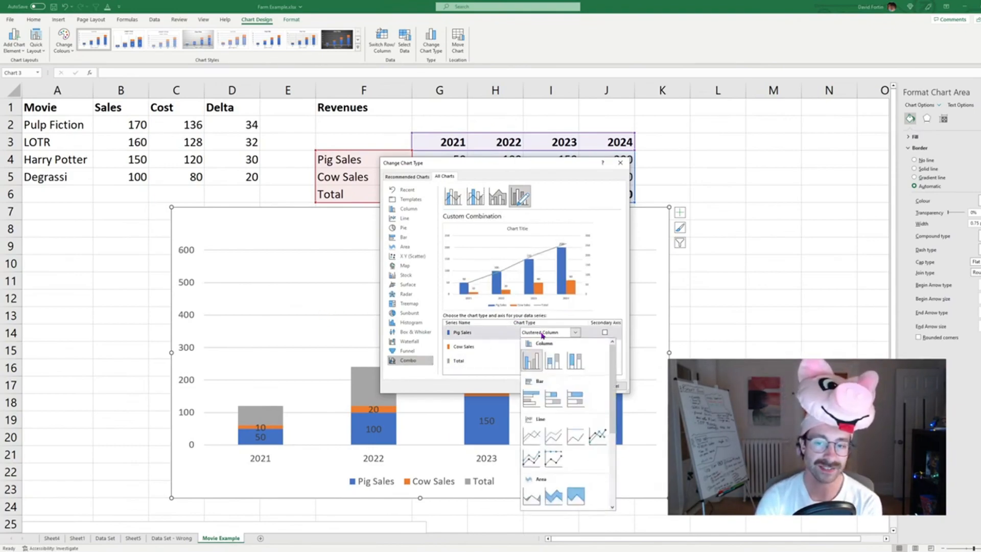
pyautogui.click(558, 365)
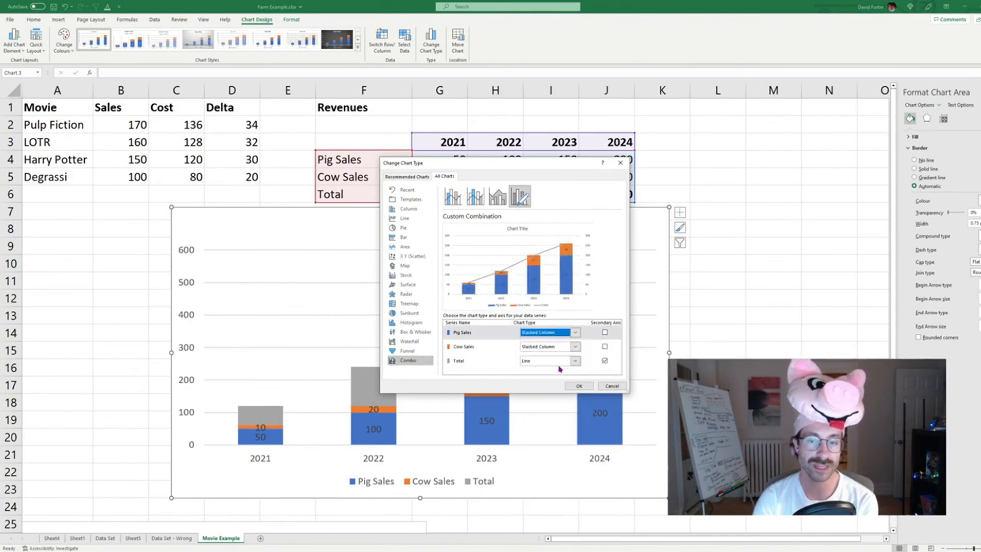
pyautogui.click(579, 386)
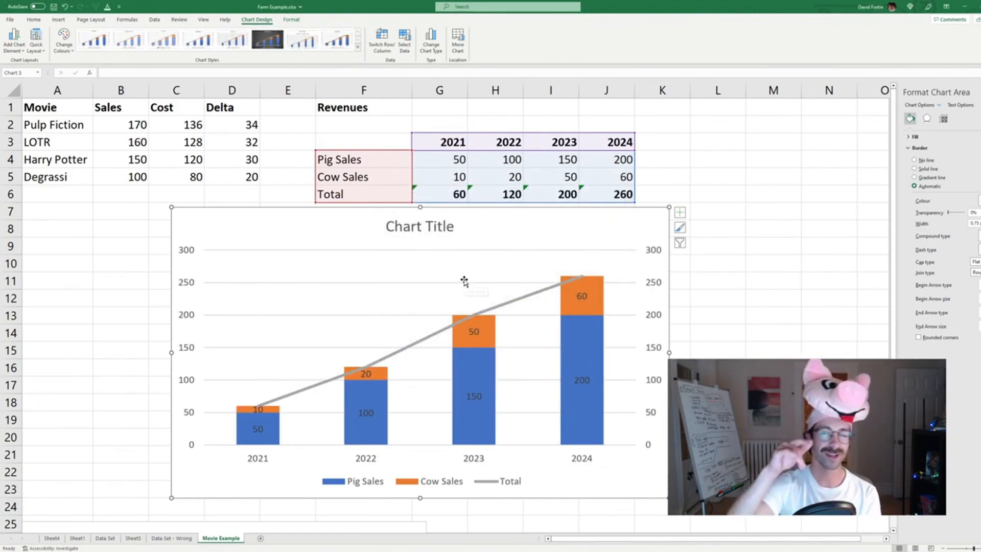
# Add data labels to the Total line and set their label position to Above
pyautogui.rightClick(490, 310)
pyautogui.click(520, 377)
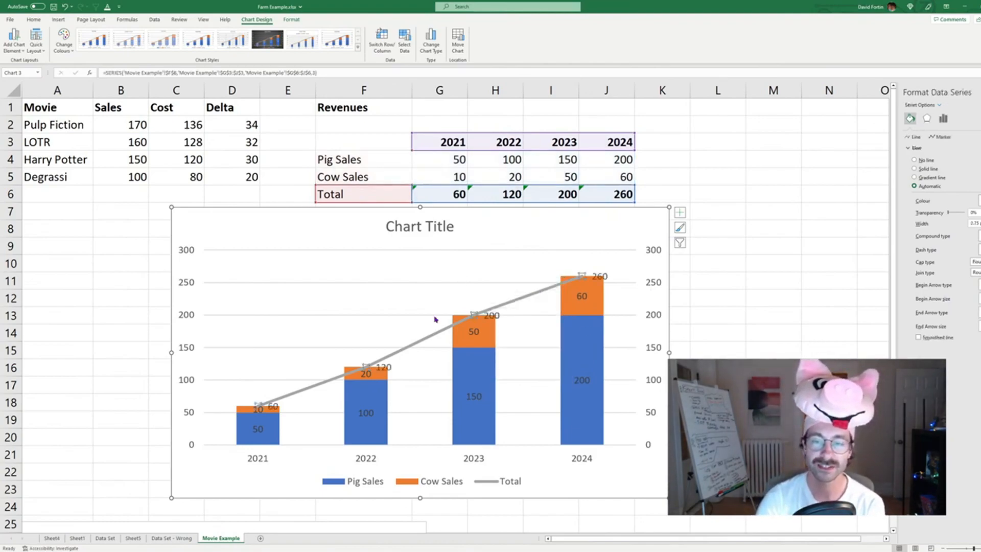
pyautogui.rightClick(492, 315)
pyautogui.click(526, 416)
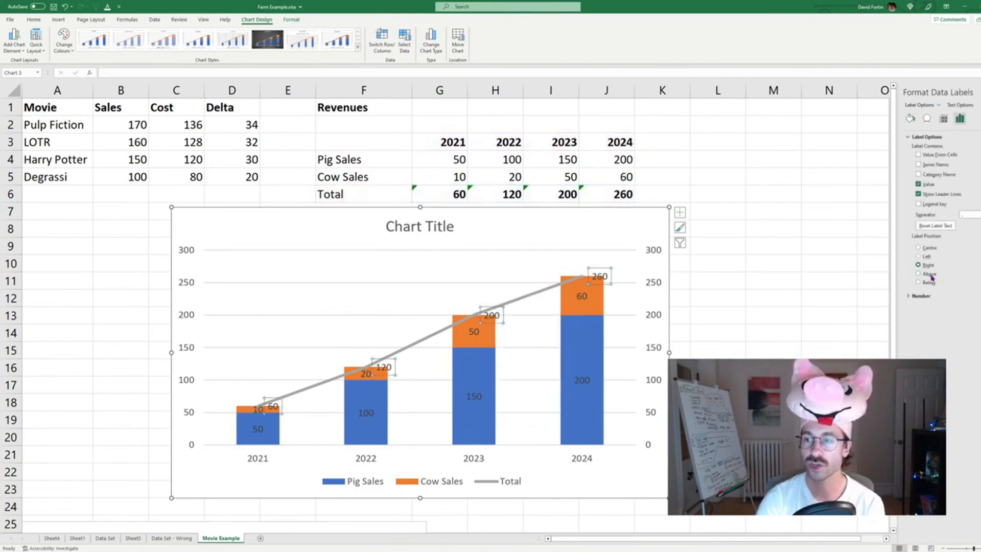
pyautogui.click(919, 274)
# Hide the Total series line by setting its shape outline to No Outline
pyautogui.click(532, 302)
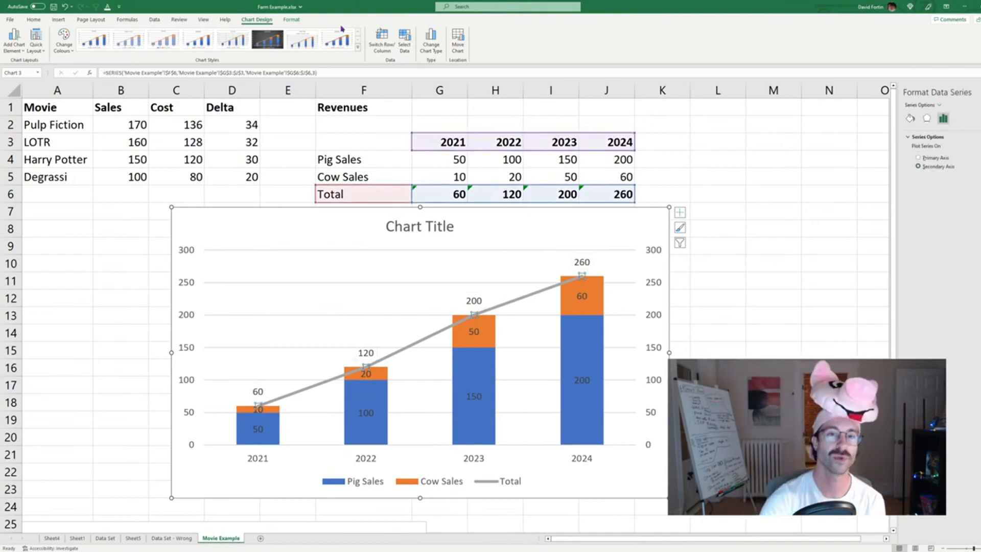
pyautogui.click(292, 21)
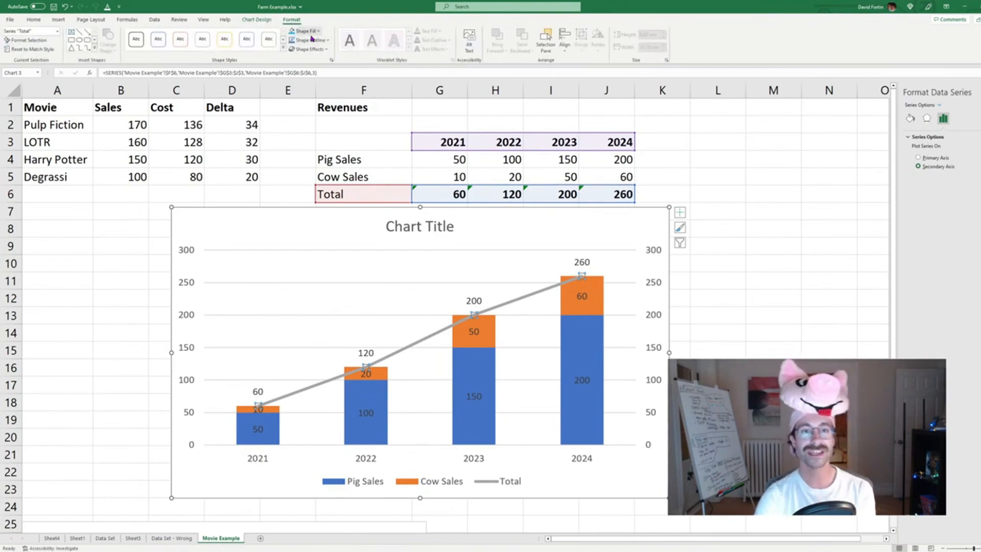
pyautogui.click(324, 41)
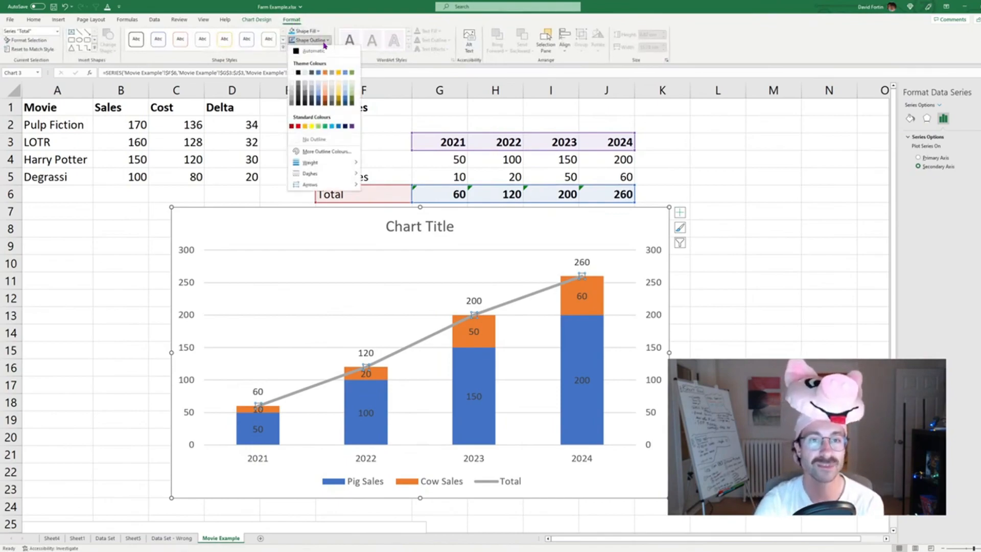
pyautogui.click(330, 140)
# Bold the Total data labels above the columns and delete the chart's secondary vertical axis
pyautogui.click(473, 303)
pyautogui.hotkey('ctrl', 'b')
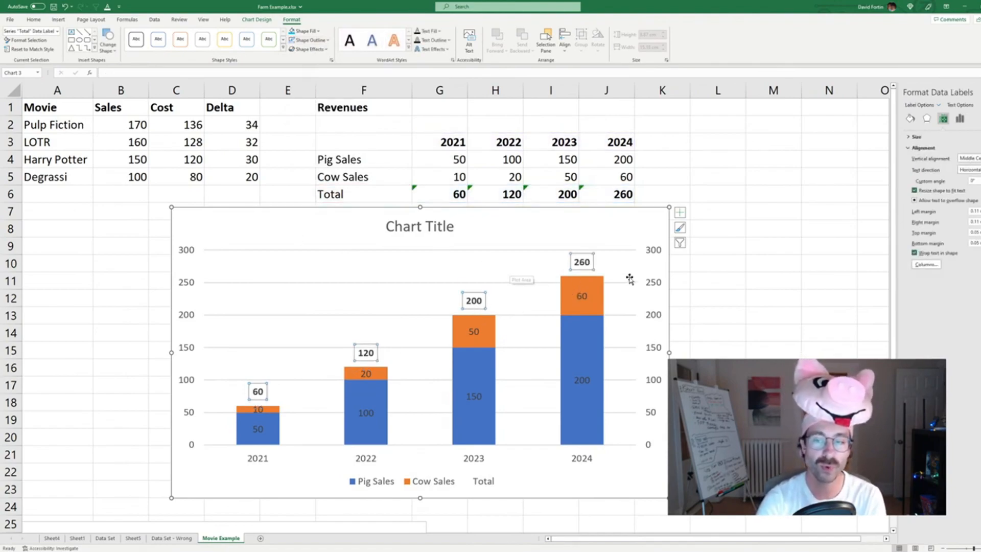
pyautogui.click(652, 262)
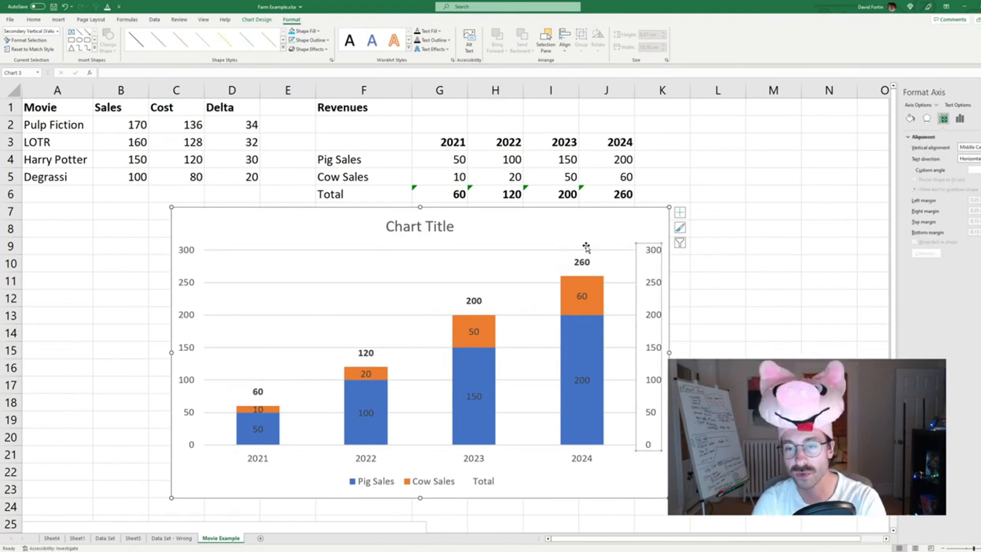
pyautogui.press('Delete')
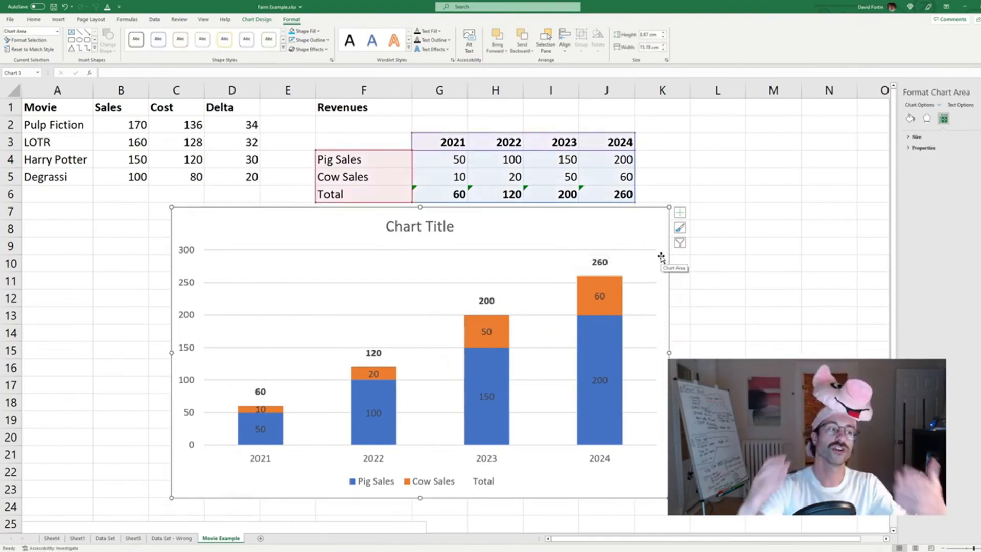